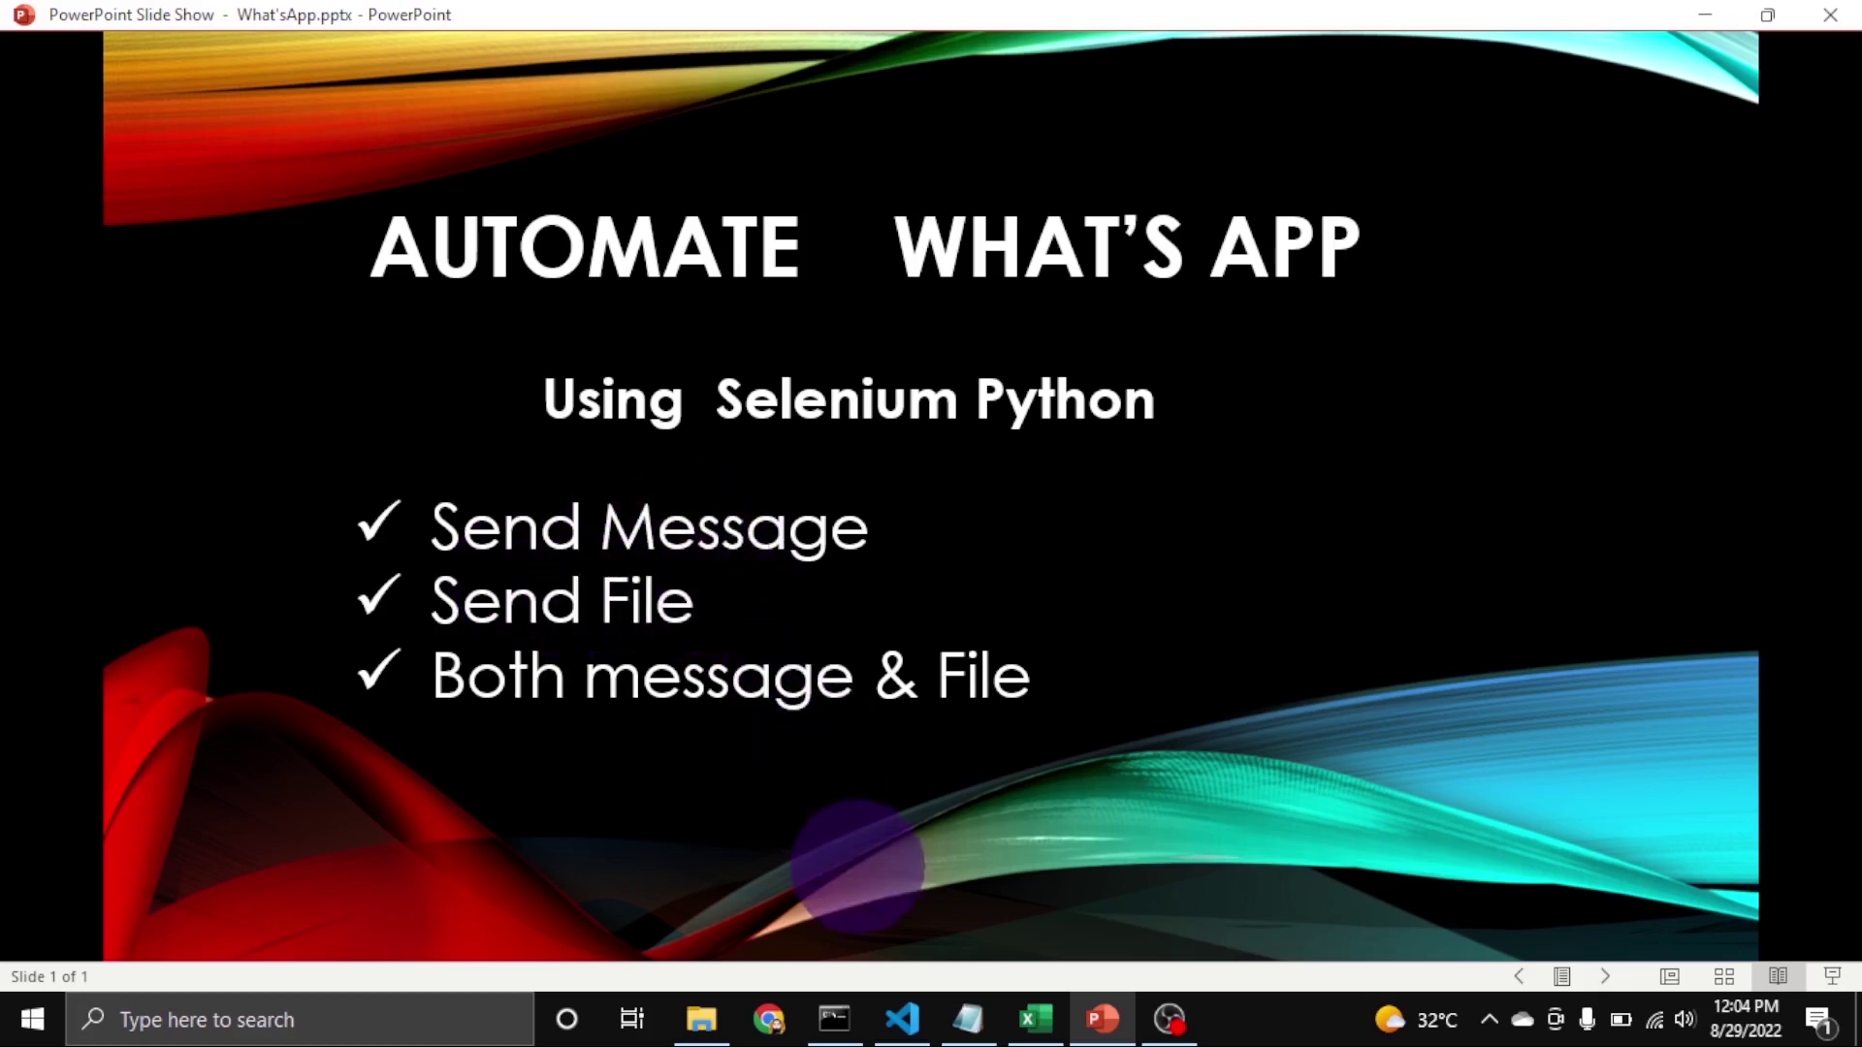
Run python both.py in Command Prompt to launch automated Chrome with WhatsApp Web
click(833, 1025)
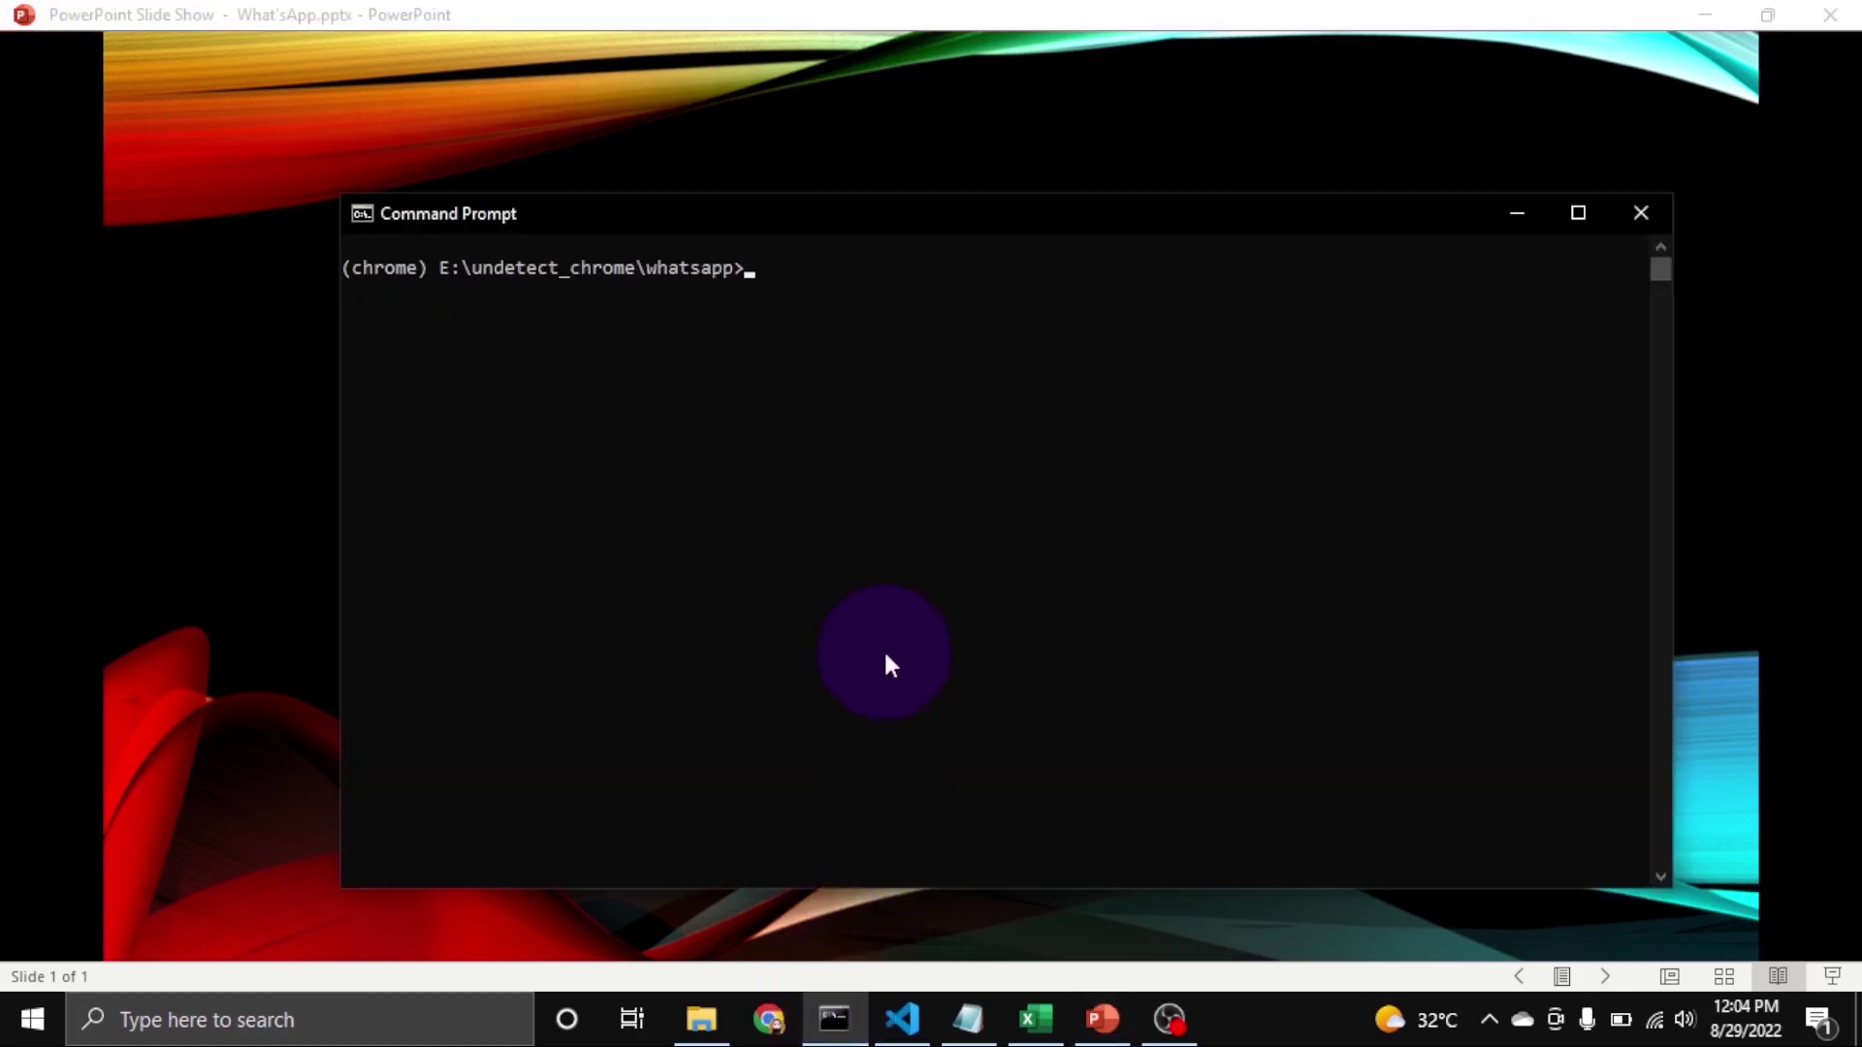
text(python both.py)
key(Return)
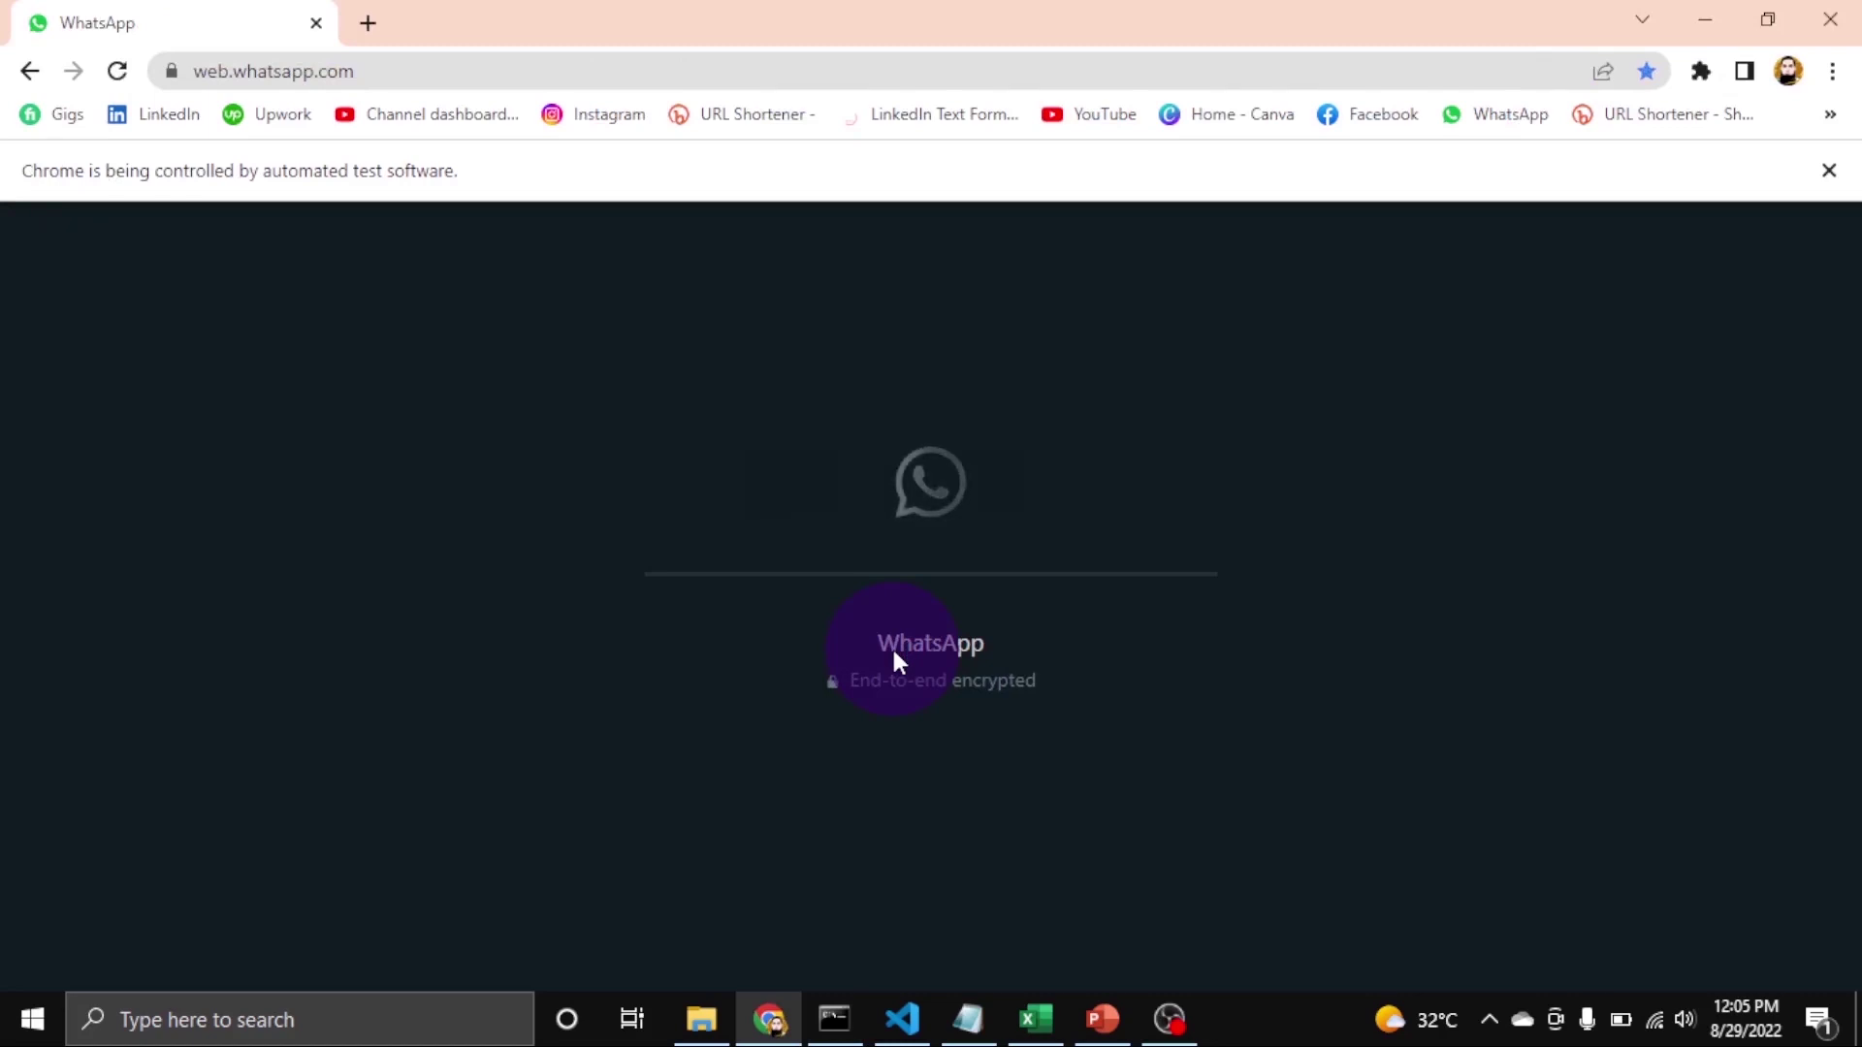
In both.xlsx, review the contact number (A2), message (B2) and file location (C2)
click(1035, 1006)
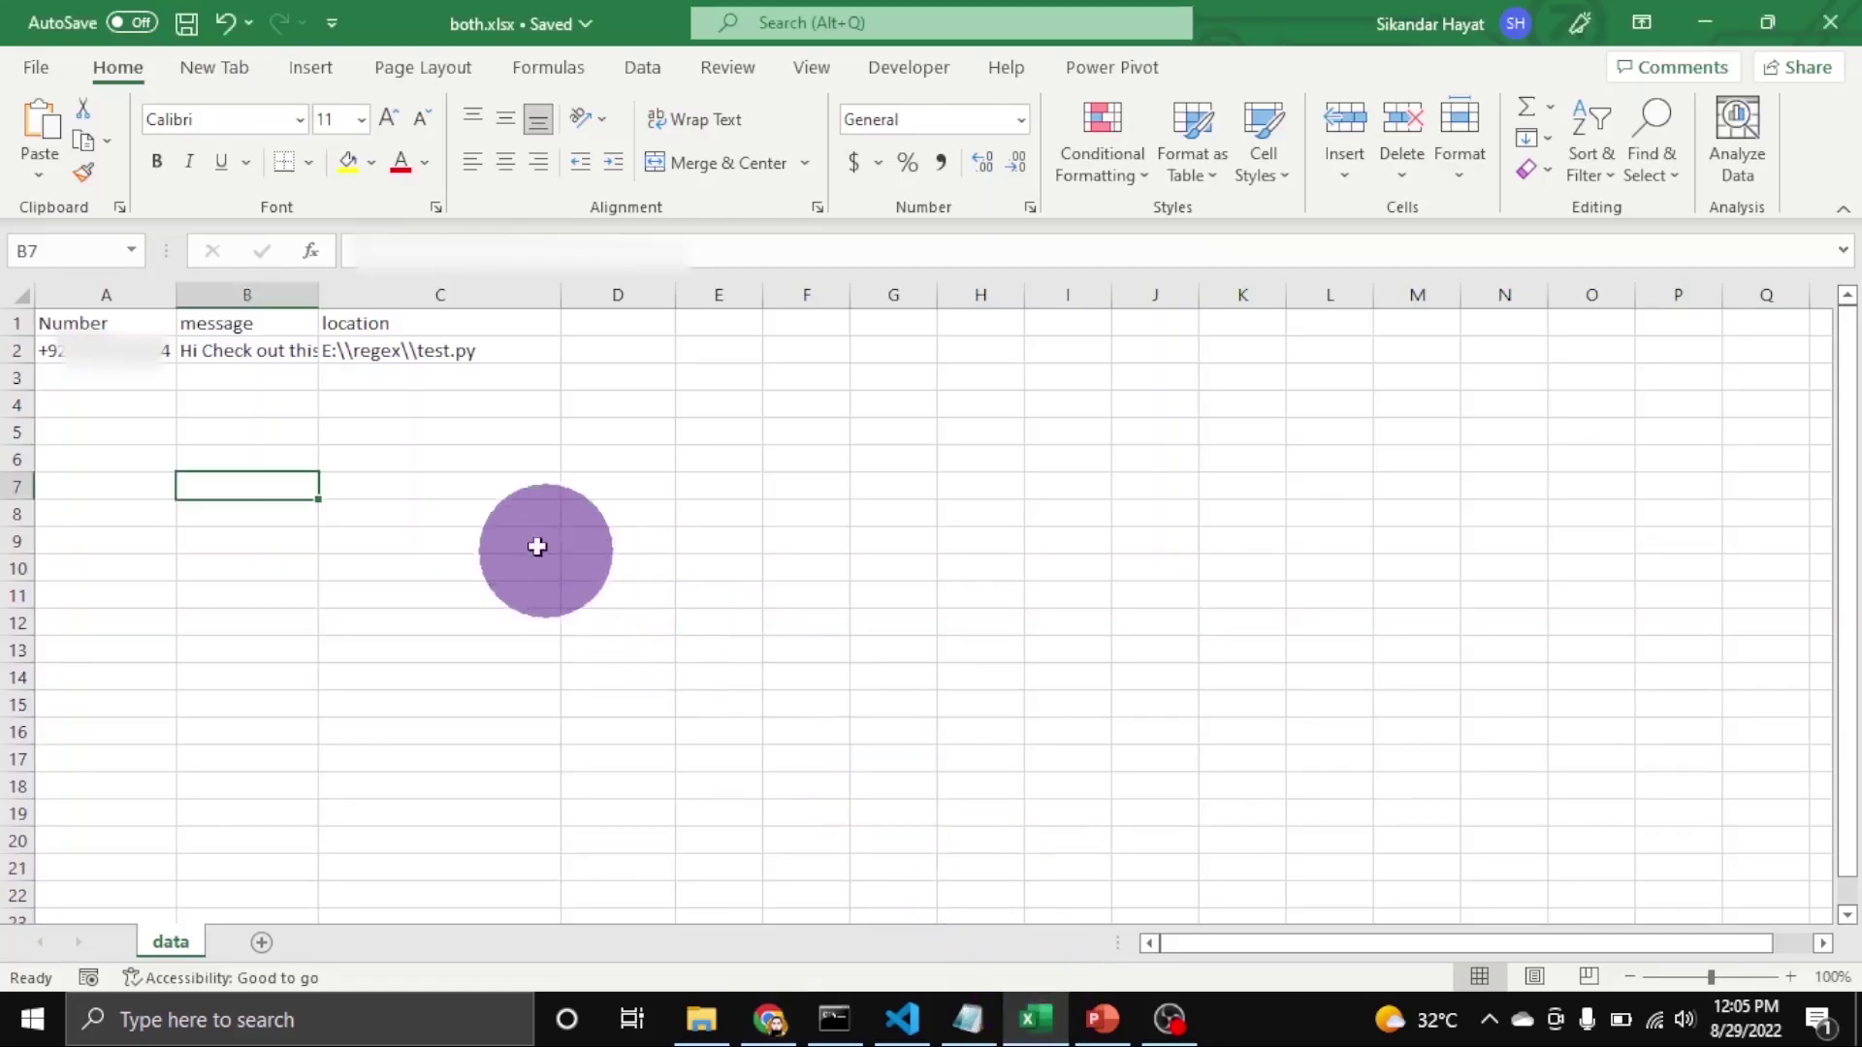
click(473, 363)
click(450, 382)
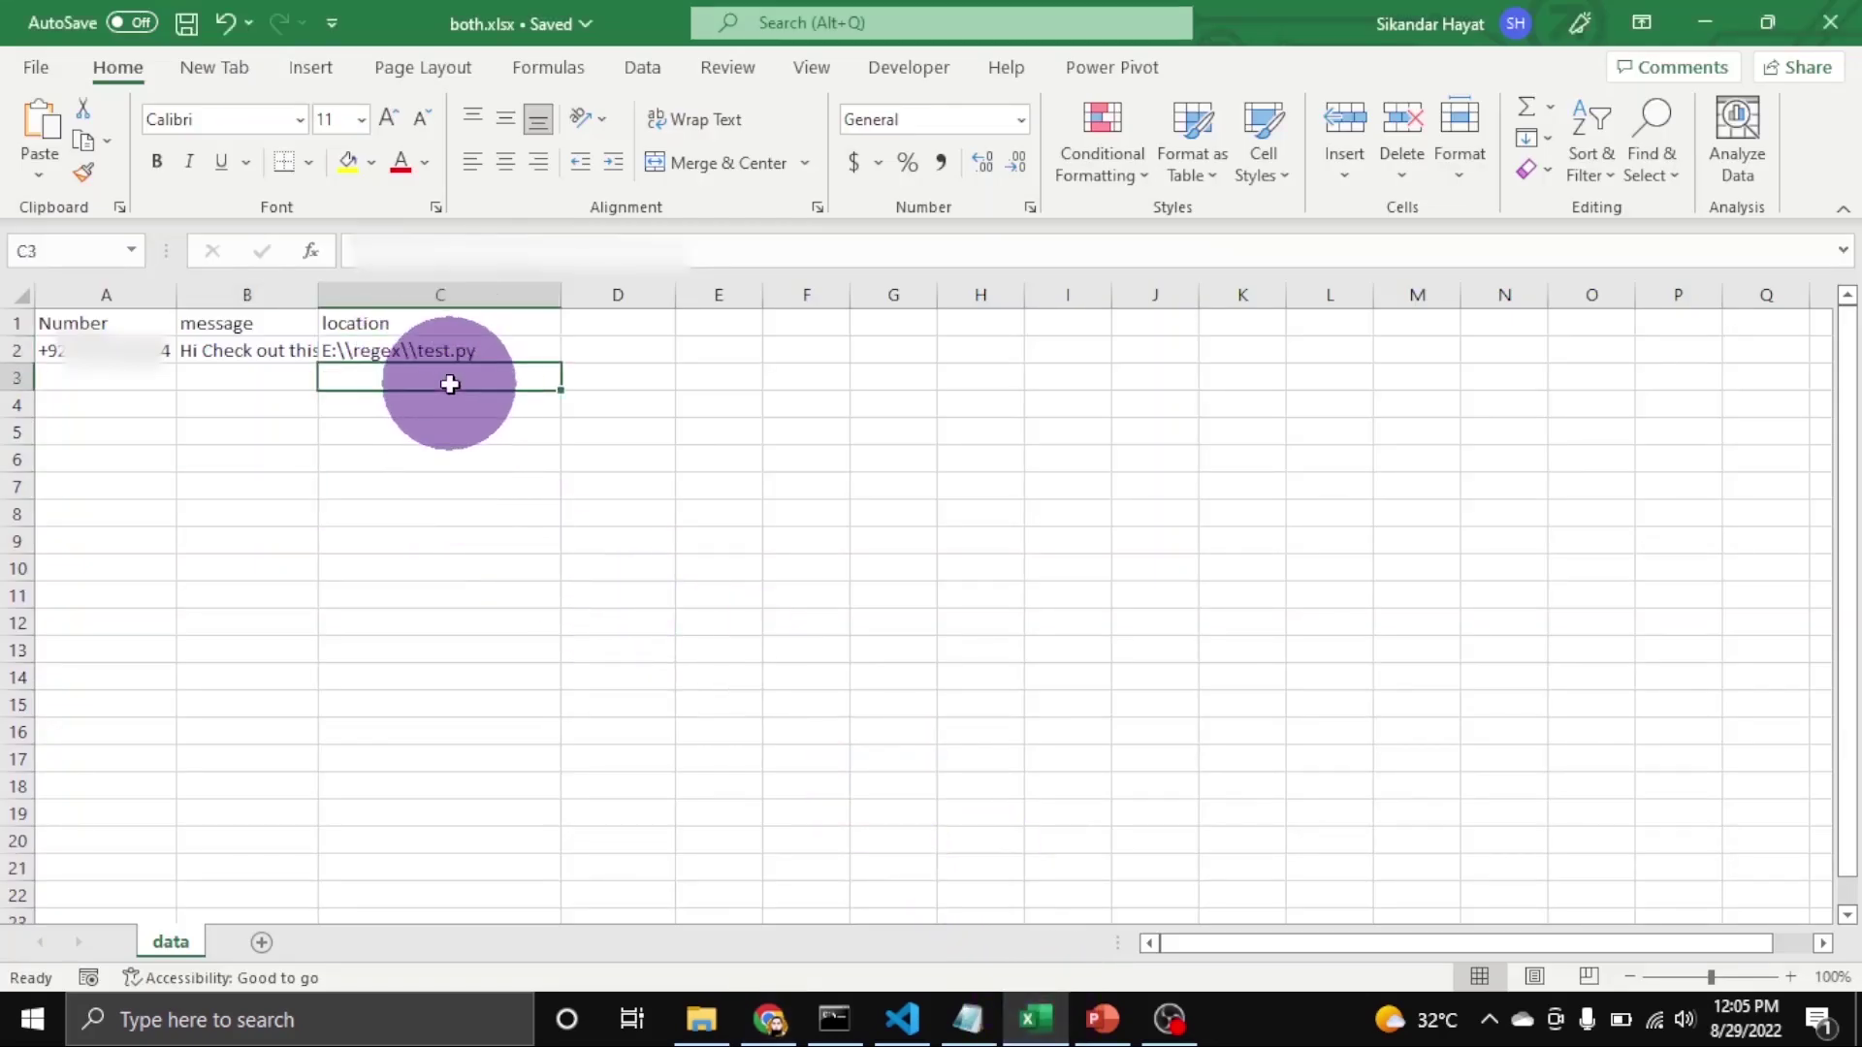
click(129, 355)
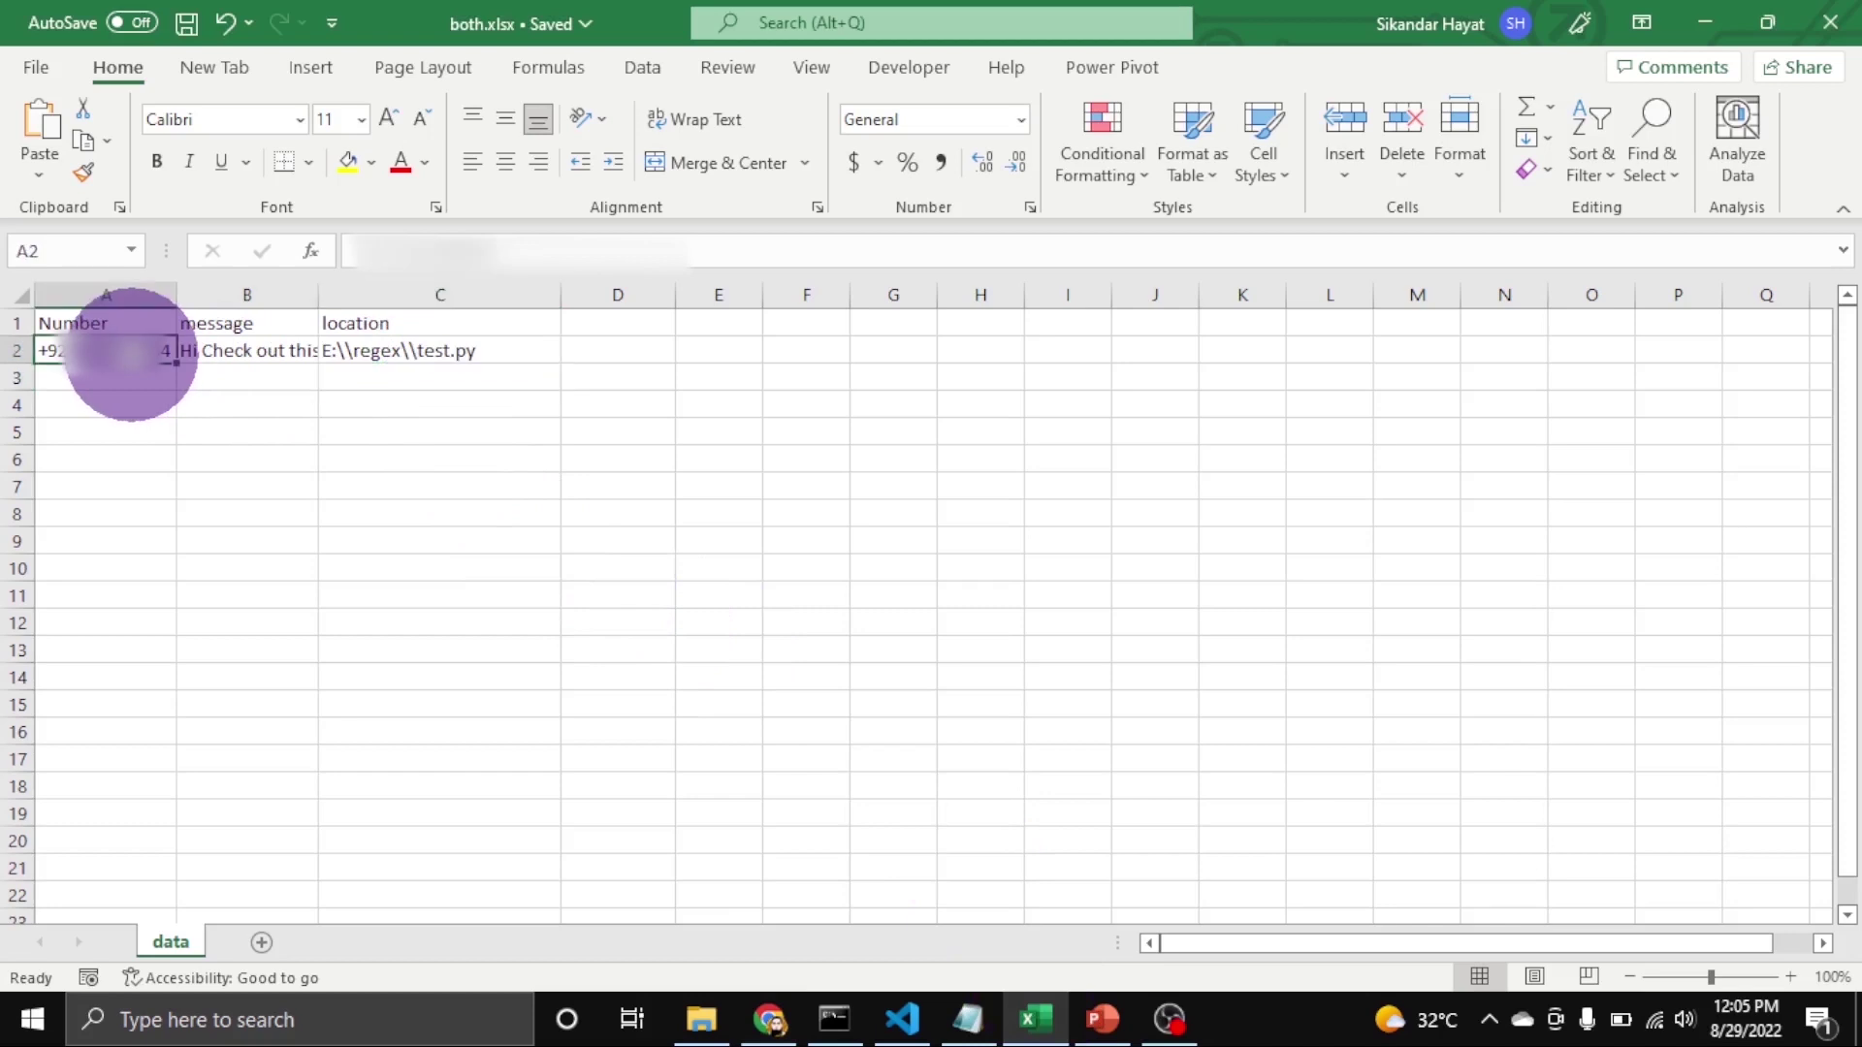
click(232, 351)
click(487, 359)
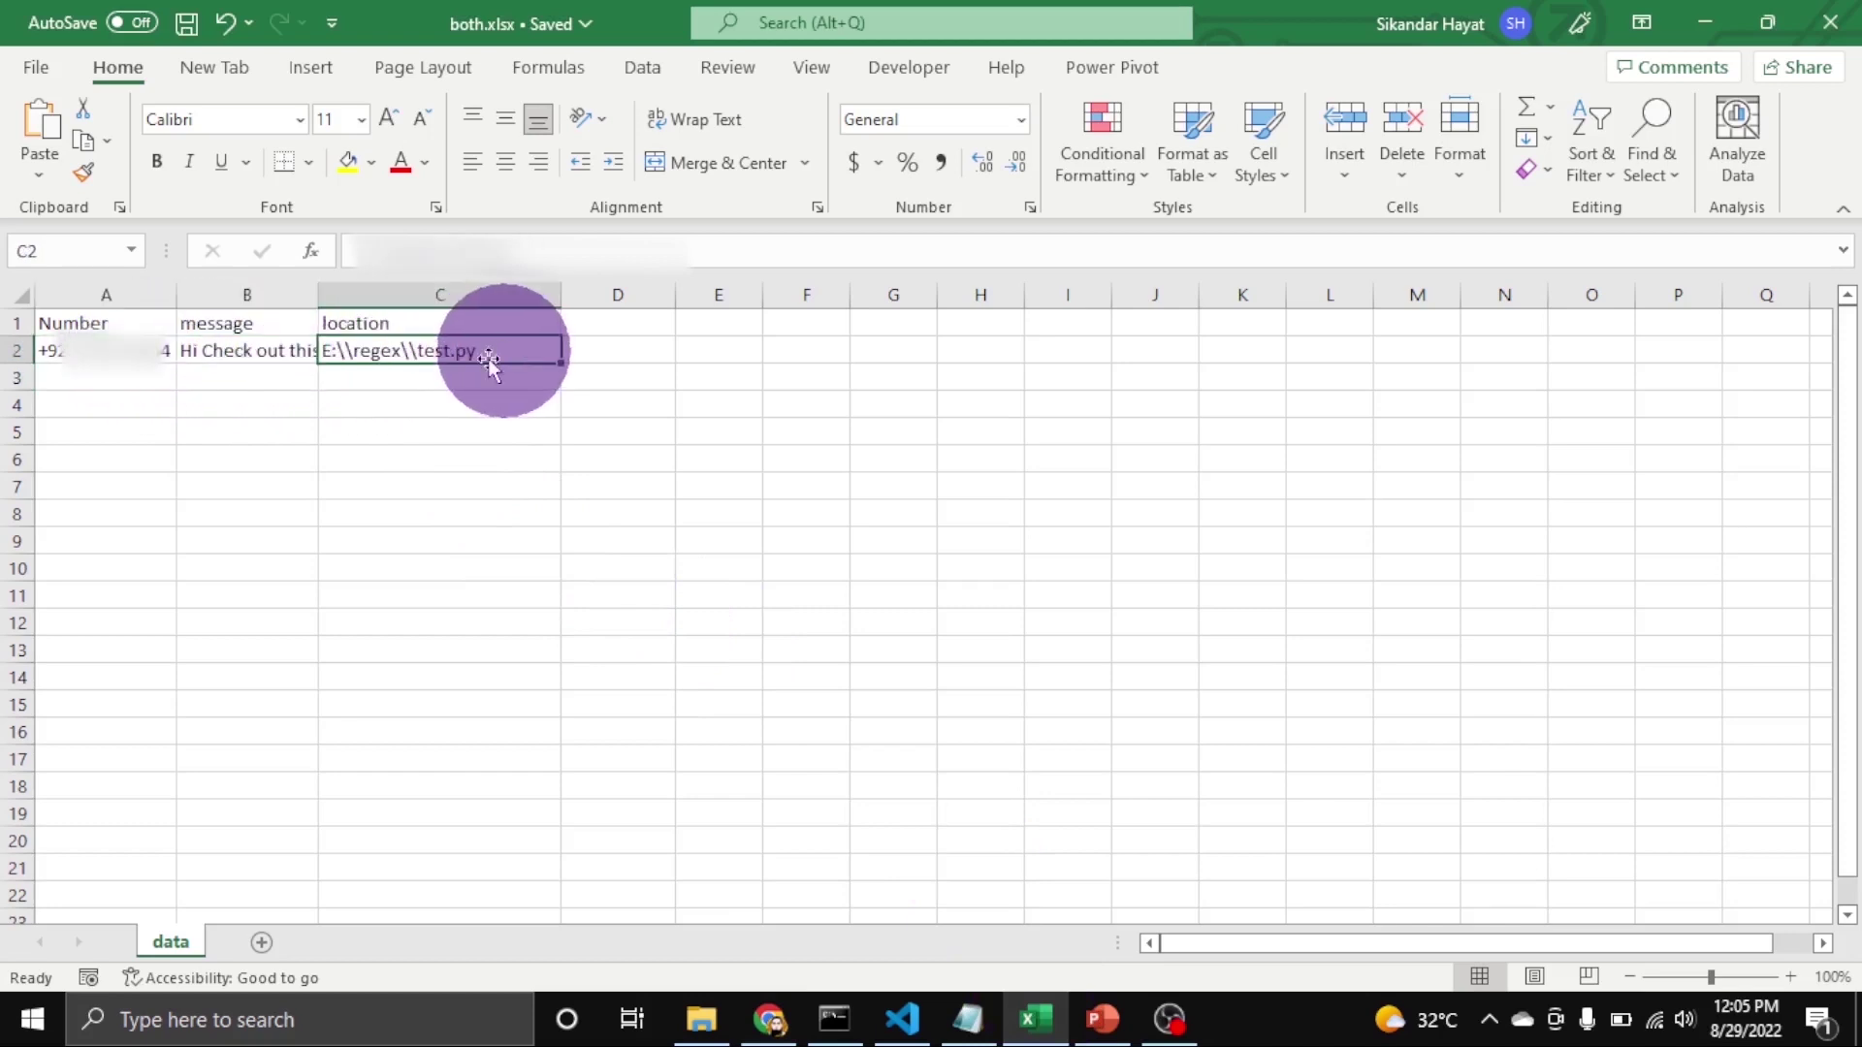